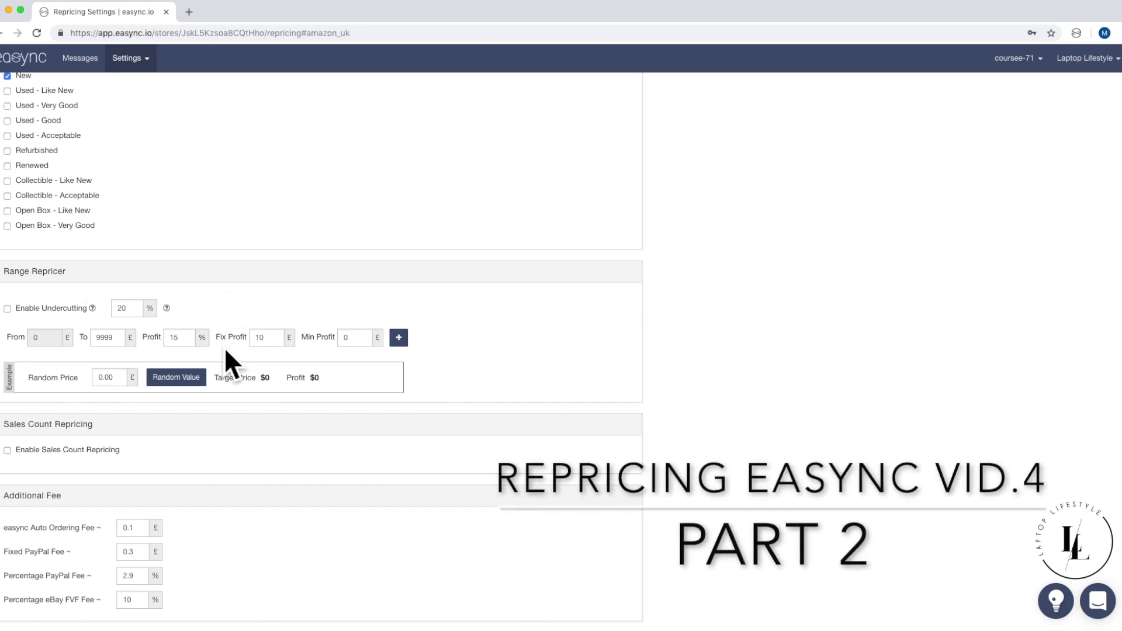
- Scroll down to the Range Repricer section showing the 0–9999 £ bracket at 15% profit
scroll(210, 355, down, 1)
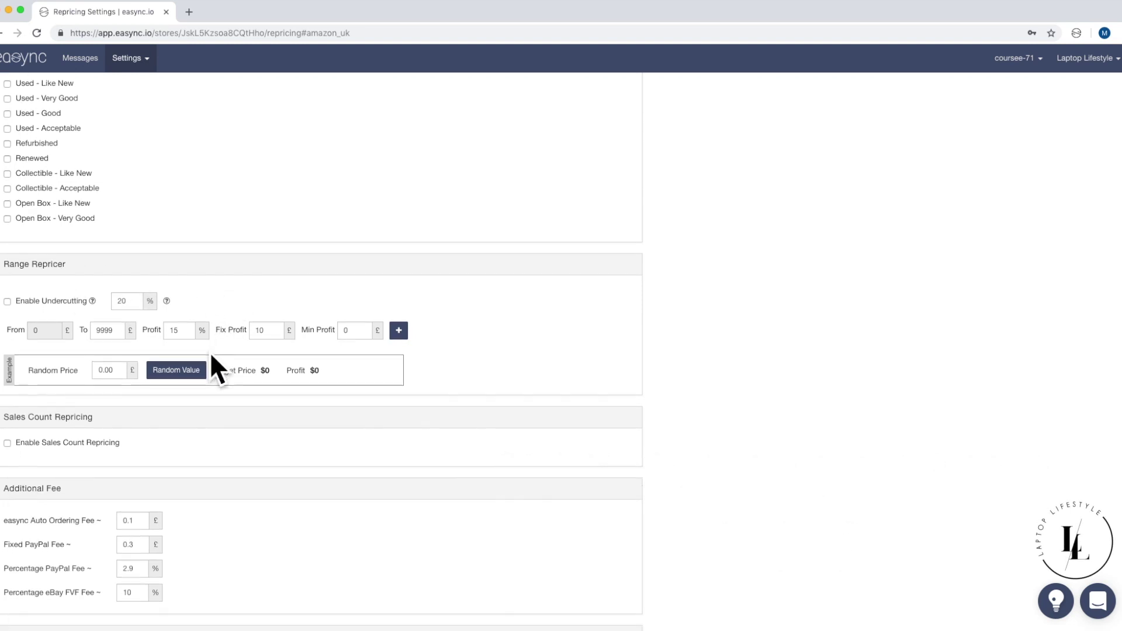
scroll(217, 381, down, 3)
scroll(217, 381, up, 2)
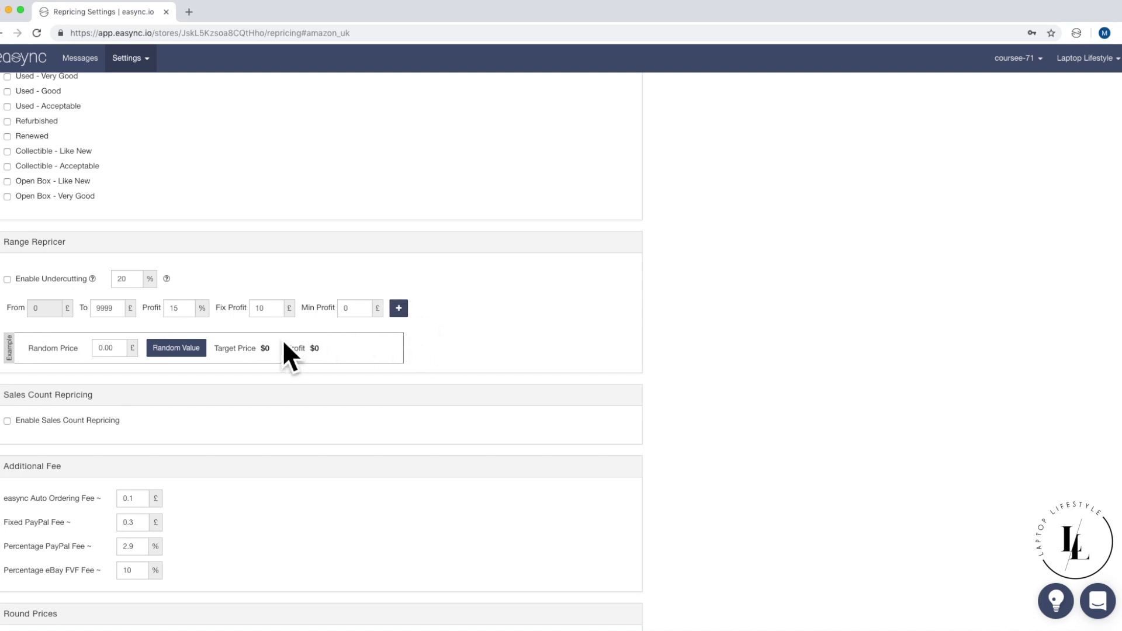
- Add two price bracket rows and set the undercutting percentage to 5
click(402, 309)
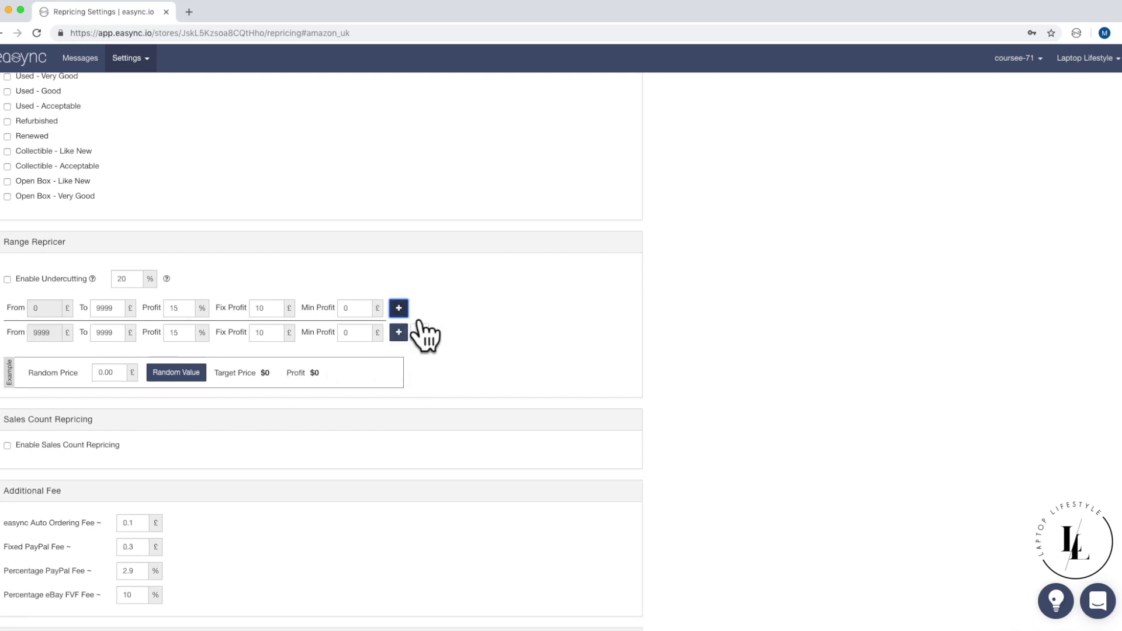
click(402, 334)
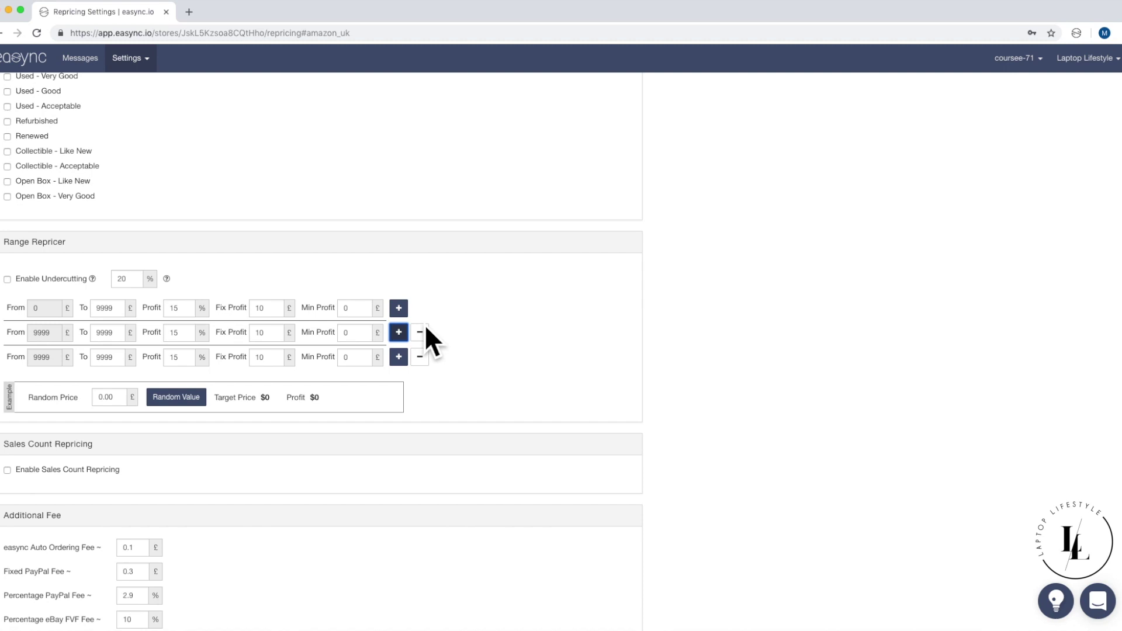
double_click(123, 278)
text(5)
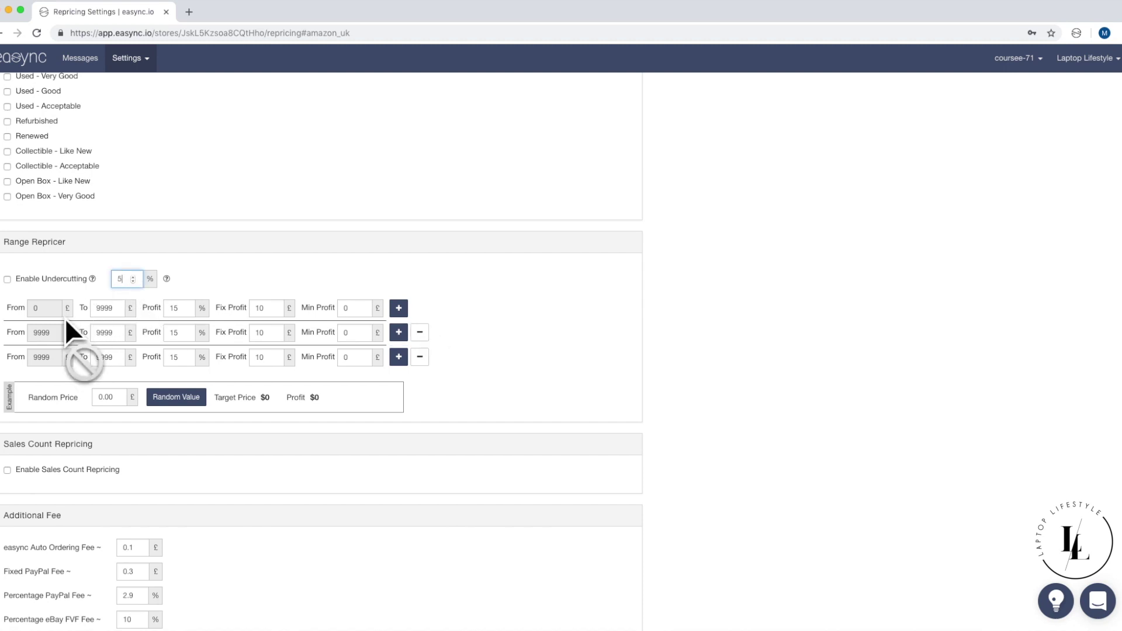
- Set the first bracket to end at 7 with 50% profit and 0 fixed profit
double_click(110, 308)
text(7)
double_click(176, 307)
text(50)
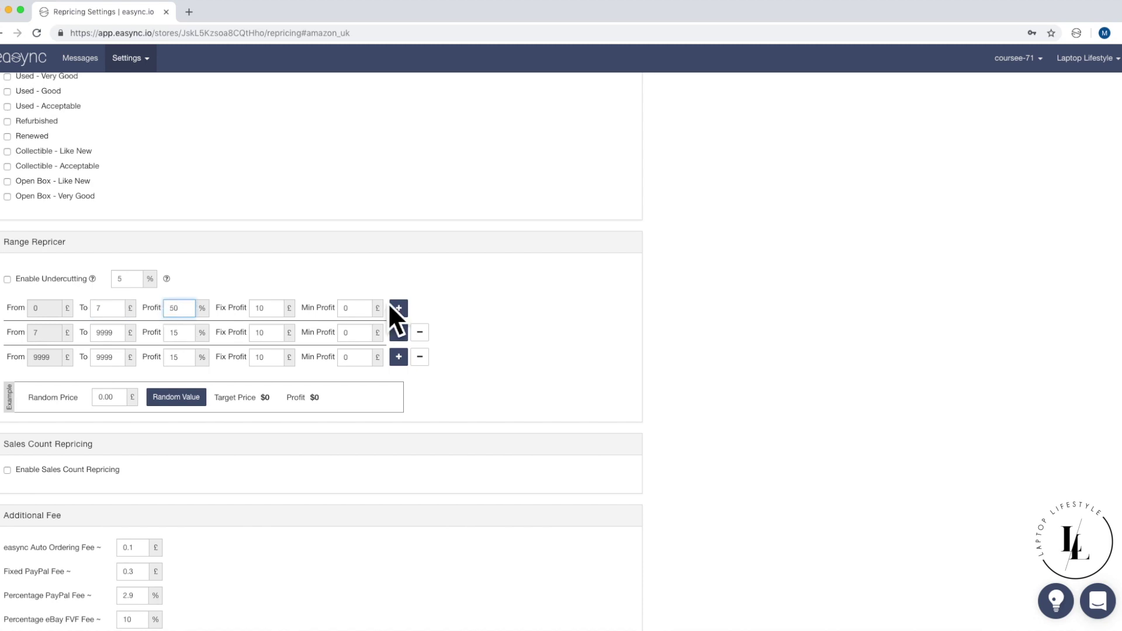
double_click(266, 308)
text(0)
- Set the second and third brackets to end at 9 (28%, 0 fixed) and 11 (30%, 0 fixed)
double_click(108, 332)
text(9)
key(Tab)
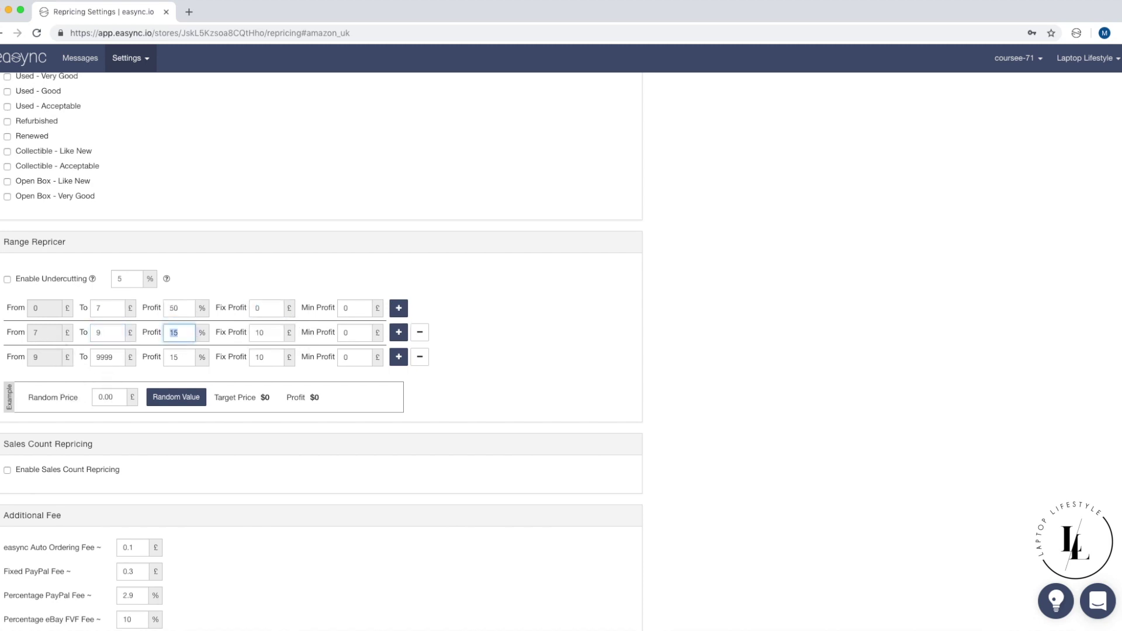
text(28)
key(Tab)
text(0)
double_click(108, 357)
text(11)
key(Tab)
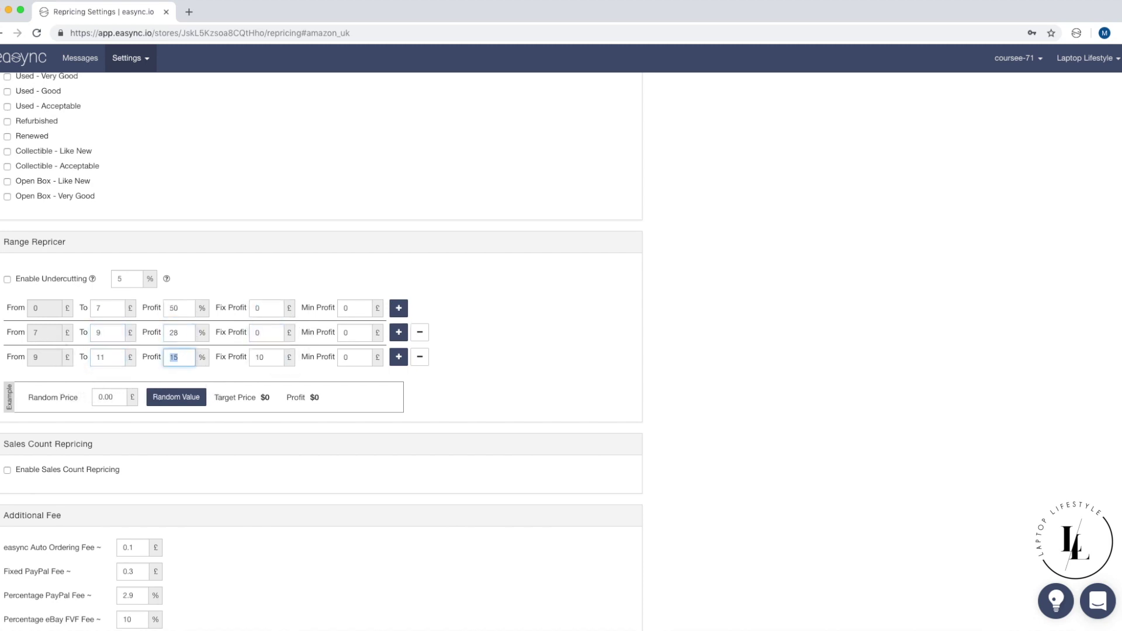
text(30)
key(Tab)
text(0)
- Add three more bracket rows and set the fourth bracket to end at 12.50 with 28% profit
click(398, 357)
click(399, 382)
click(399, 381)
click(399, 381)
click(109, 382)
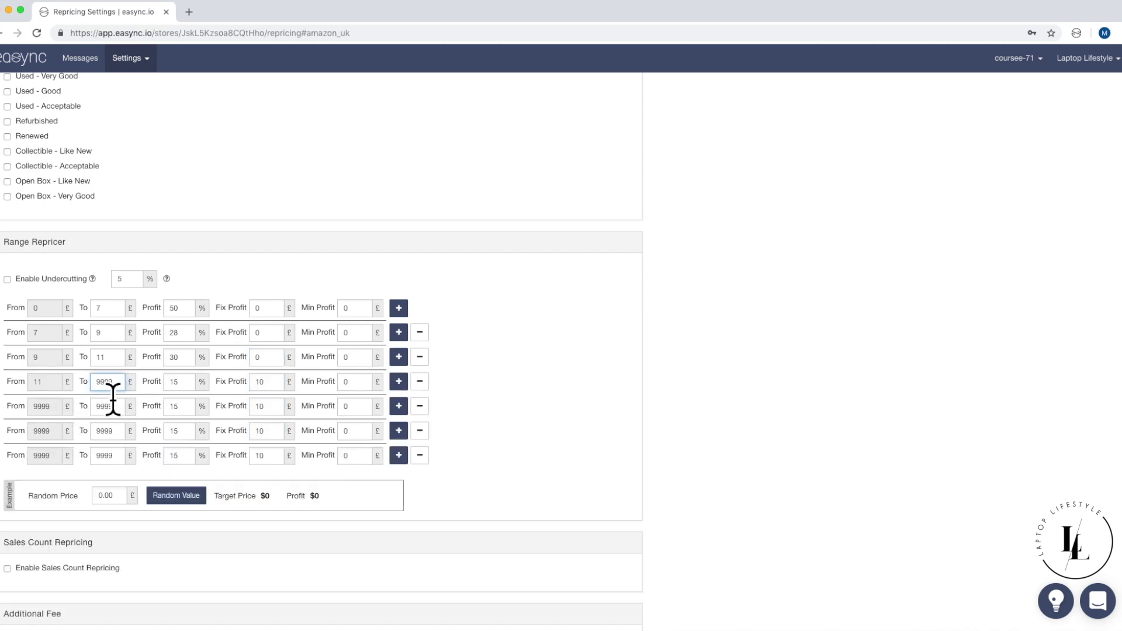
key(BackSpace)
key(BackSpace)
key(BackSpace)
key(BackSpace)
text(12.50)
key(Tab)
text(28)
- Set the fifth and sixth brackets to end at 14 and 20, each at 20% profit, 1 fixed
key(Tab)
text(0)
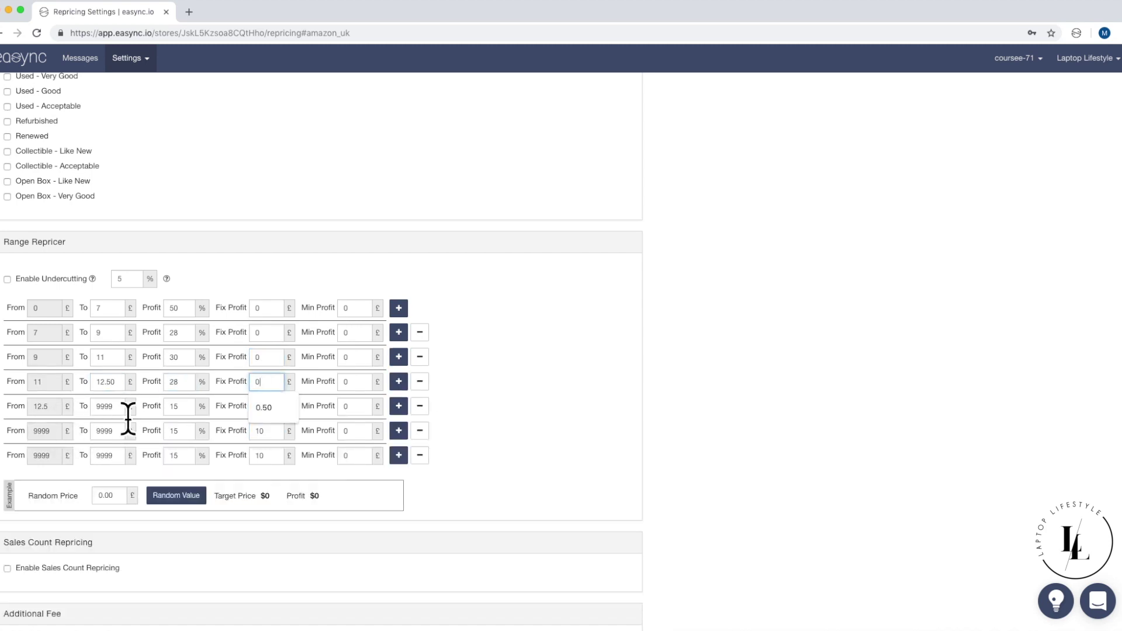
double_click(117, 407)
text(14)
key(Tab)
text(20)
key(Tab)
text(1)
double_click(120, 431)
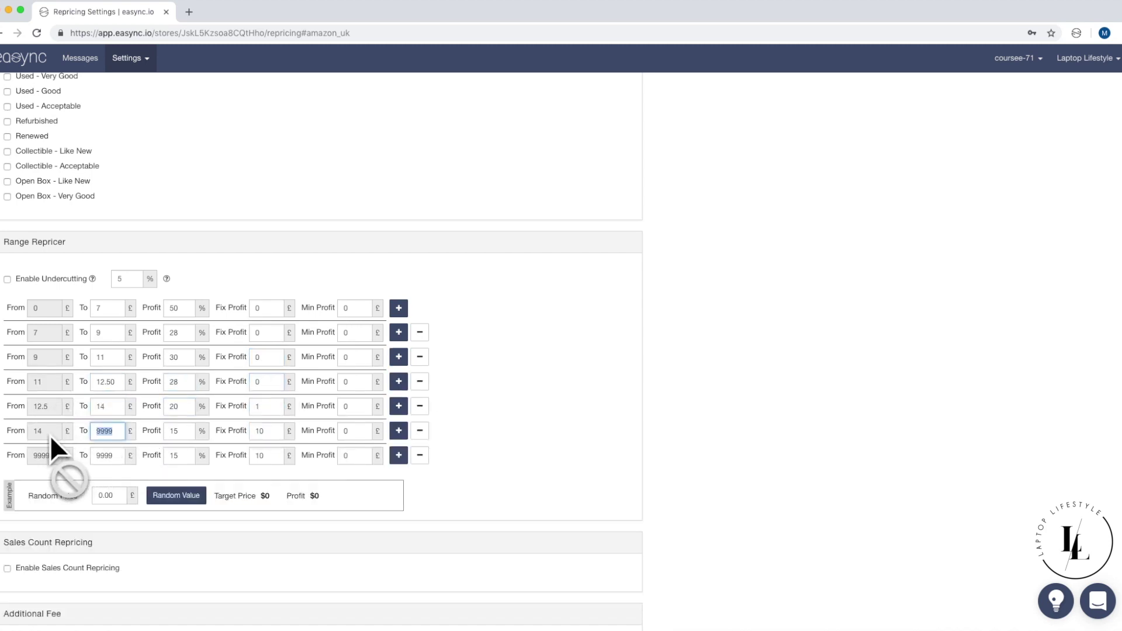
text(20)
key(Tab)
text(20)
- Set the seventh bracket to end at 30 with 20% profit, 1 fixed, and add two rows
key(Tab)
text(1)
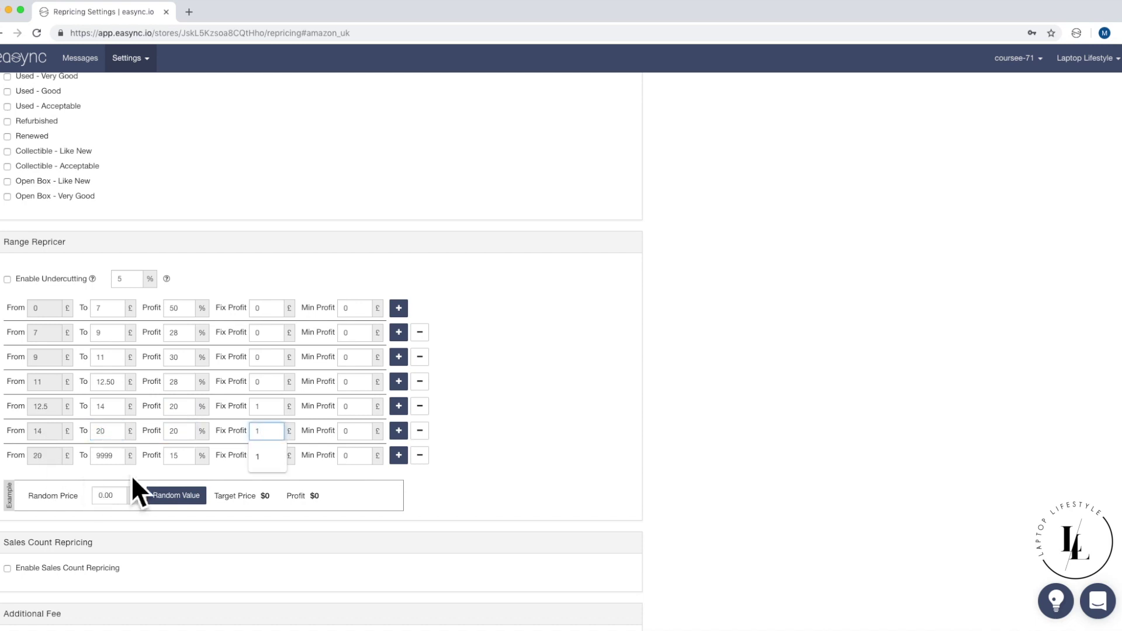
double_click(106, 455)
text(30)
key(Tab)
text(20)
key(Tab)
text(1)
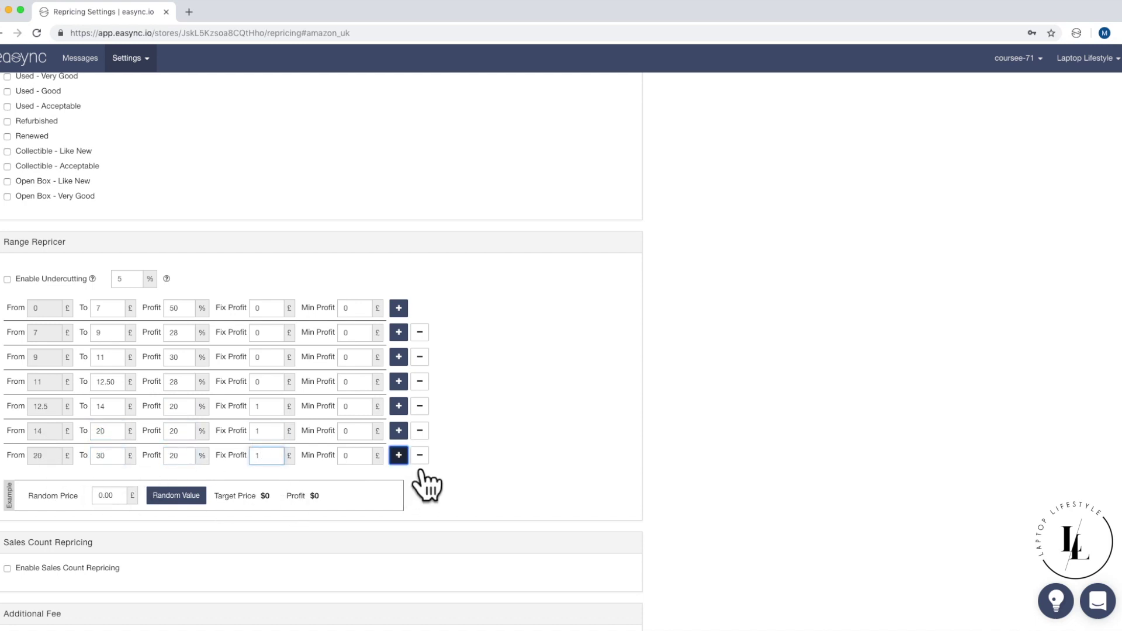
double_click(399, 455)
- Set the eighth and ninth brackets to end at 50 and 80, at 20% profit with fixed 2 and 3
key(Tab)
key(Tab)
key(Tab)
text(50)
key(Tab)
text(201)
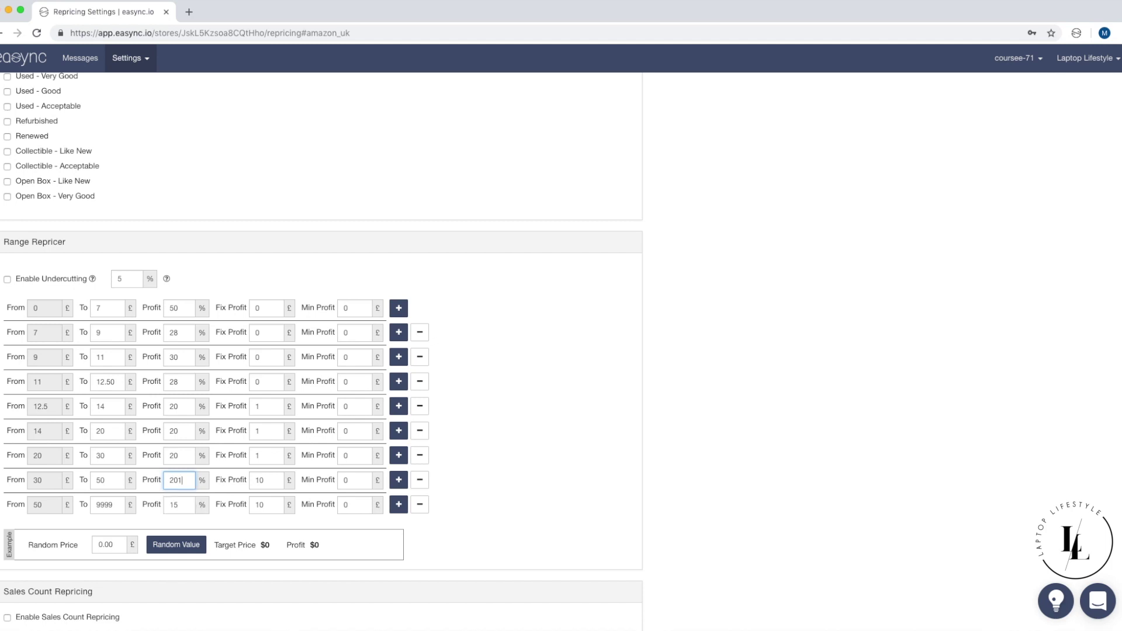
key(BackSpace)
key(Tab)
text(2)
key(Tab)
key(Tab)
key(Tab)
key(Tab)
key(Tab)
text(80)
key(Tab)
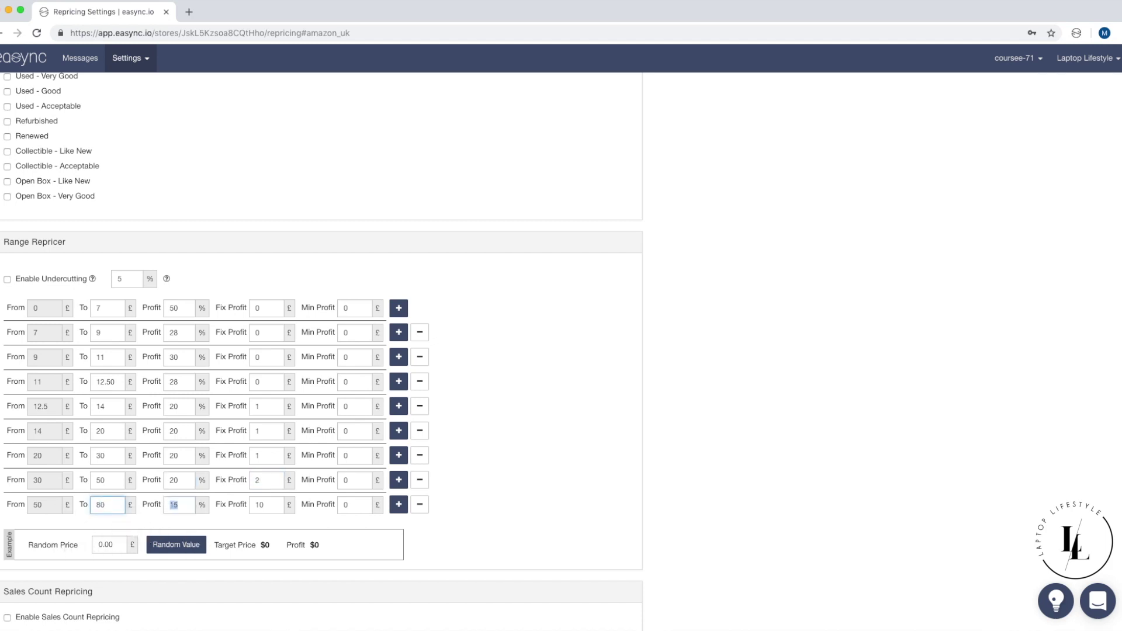
text(20)
key(Tab)
text(3)
- Add the tenth bracket, 80–9999, with 20% profit and a fixed profit of 5
key(Tab)
key(Tab)
key(Return)
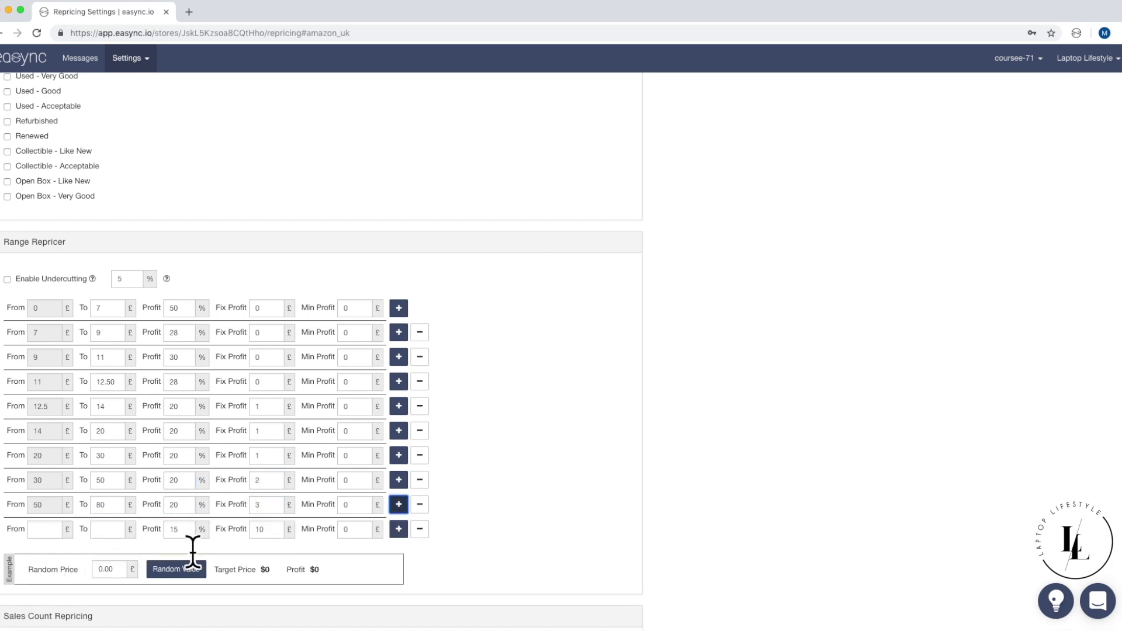
key(Tab)
key(Tab)
key(Tab)
key(Tab)
text(20)
key(Tab)
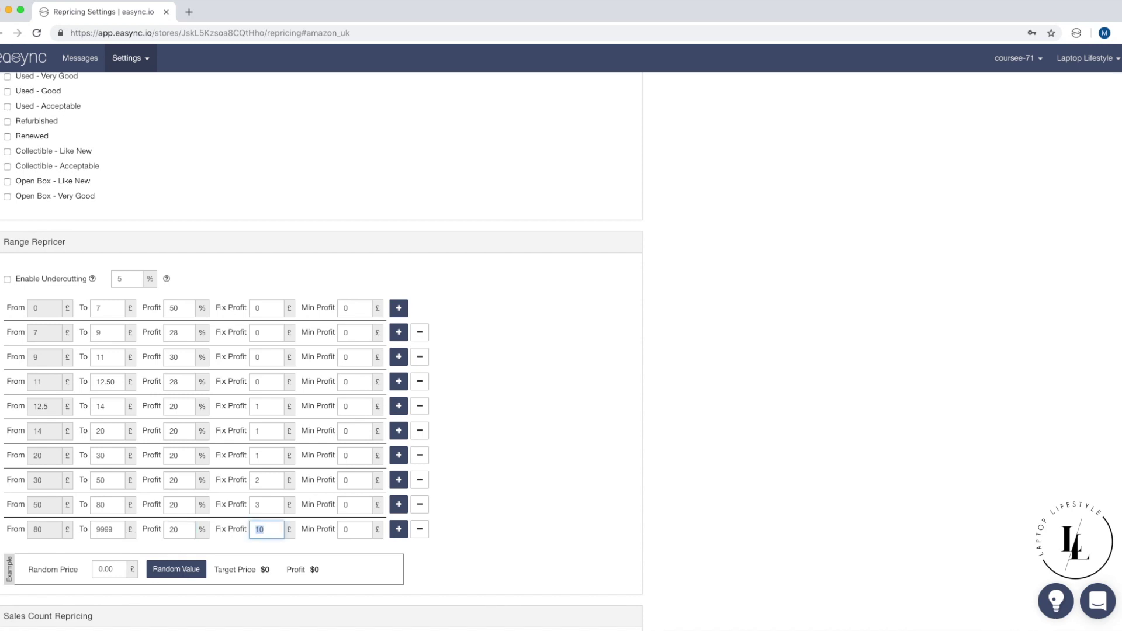
text(5)
click(592, 525)
scroll(451, 455, down, 1)
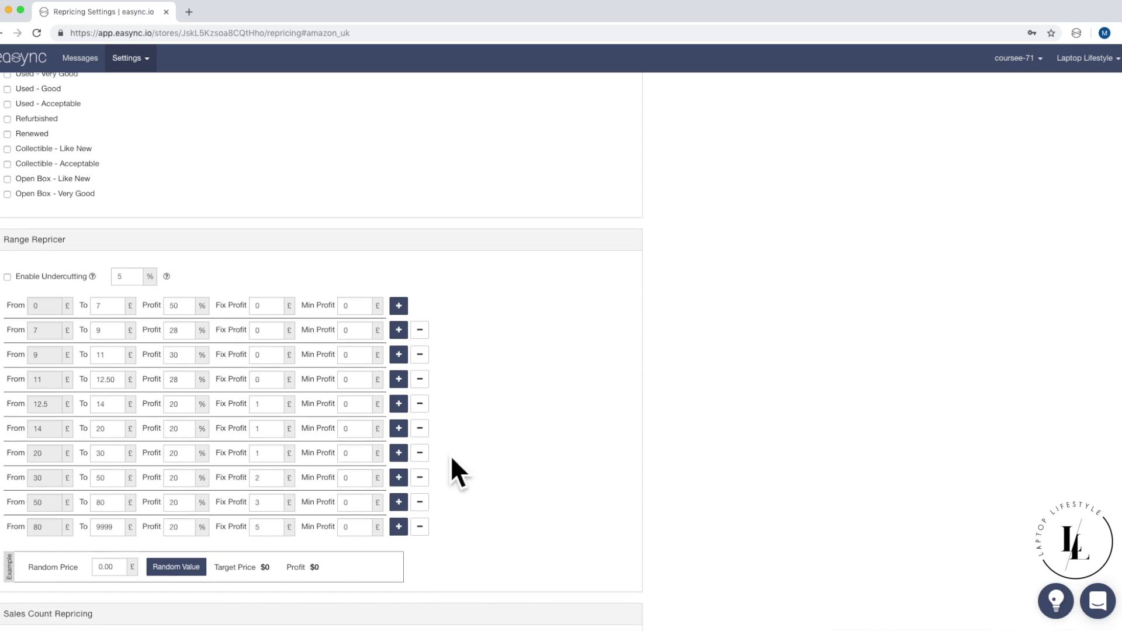
scroll(451, 455, down, 2)
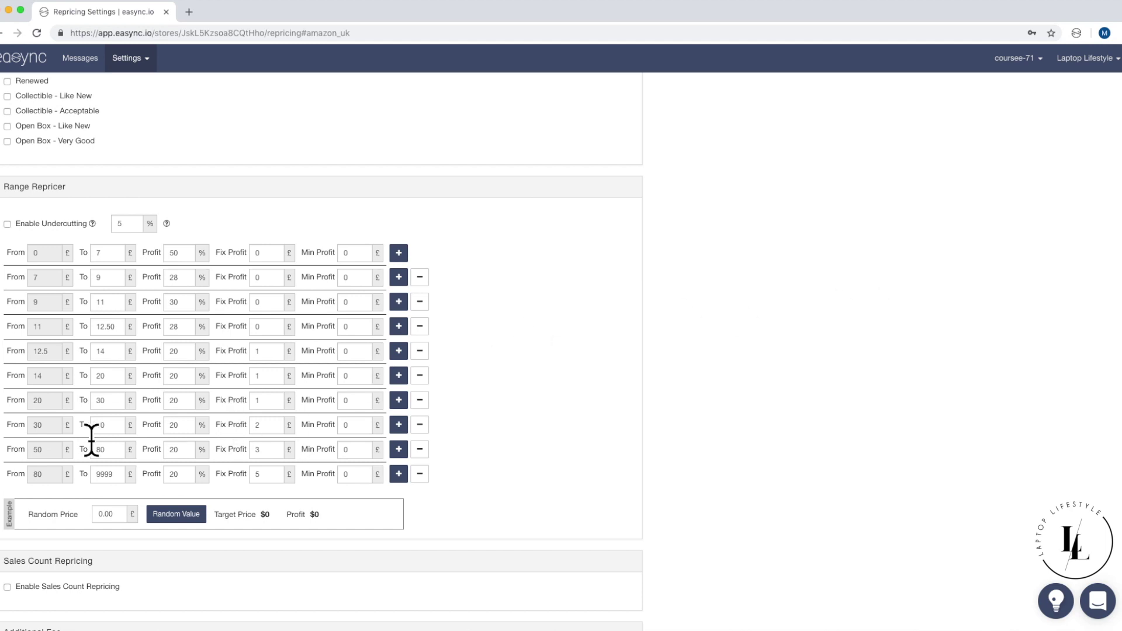
drag(88, 425, 231, 490)
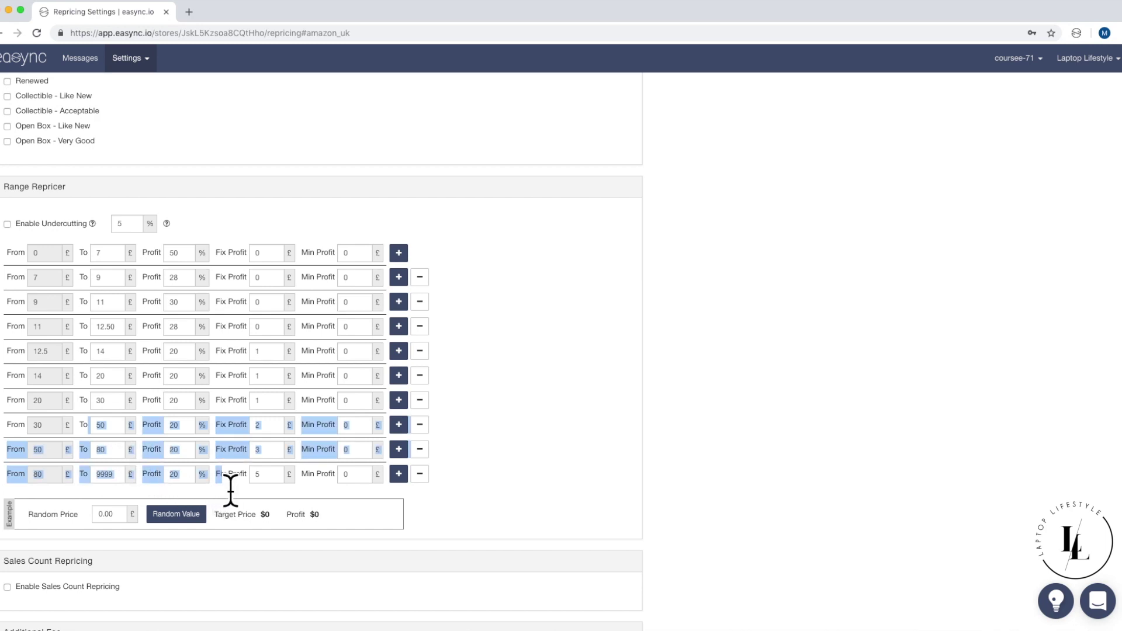
click(818, 352)
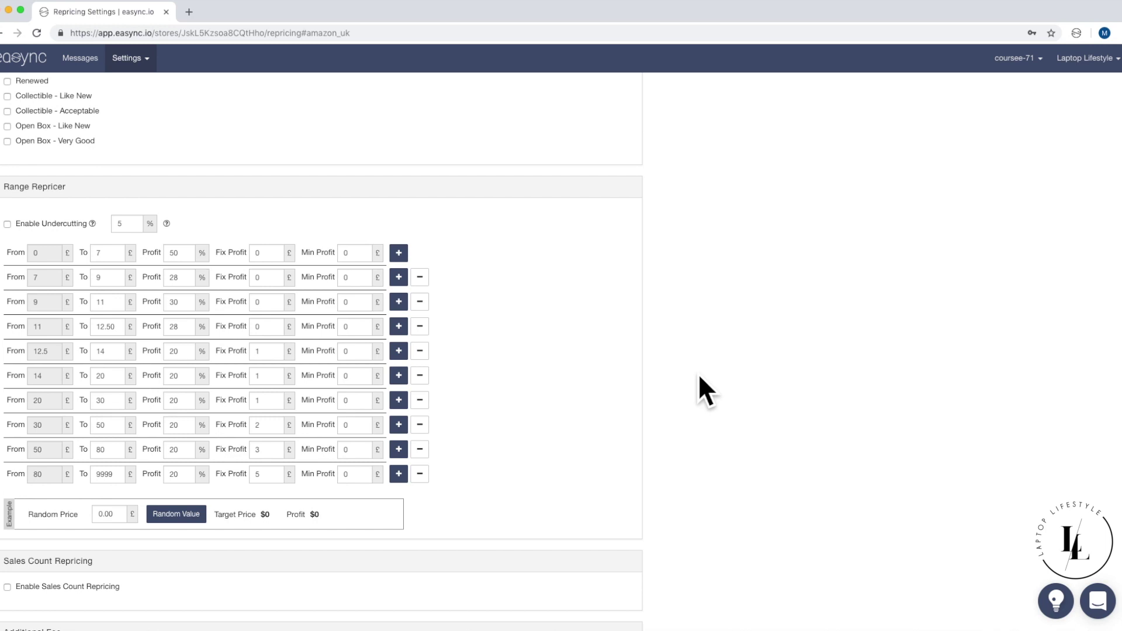
scroll(699, 377, down, 3)
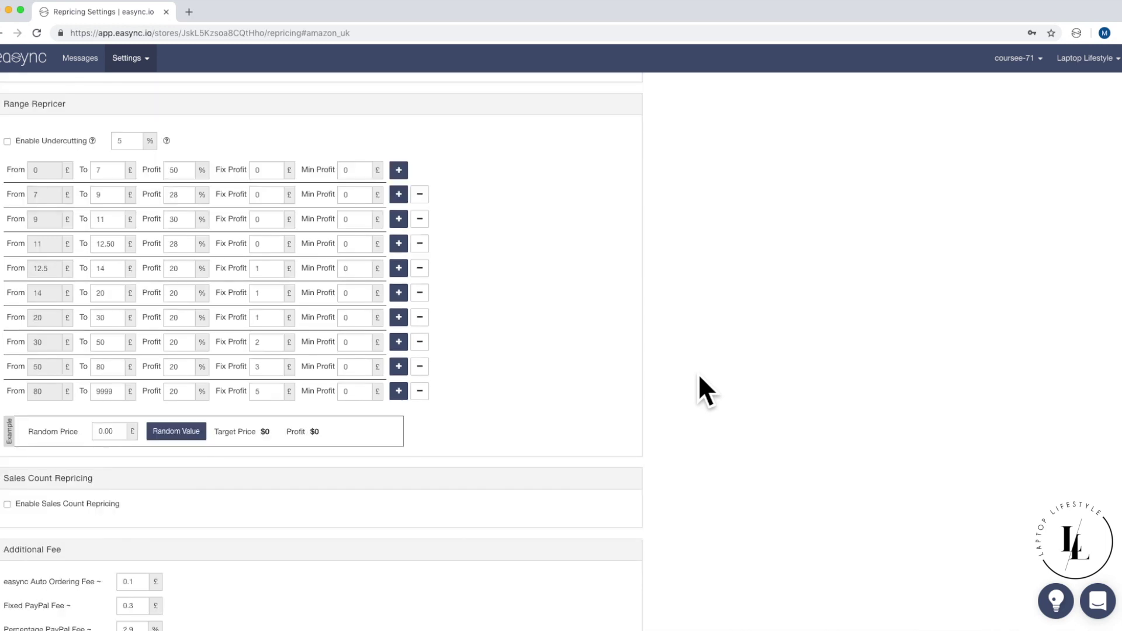
- Scroll down to the Additional Fee fields showing 0.1 auto ordering, 0.3 fixed PayPal and 2.9% PayPal
scroll(700, 377, down, 6)
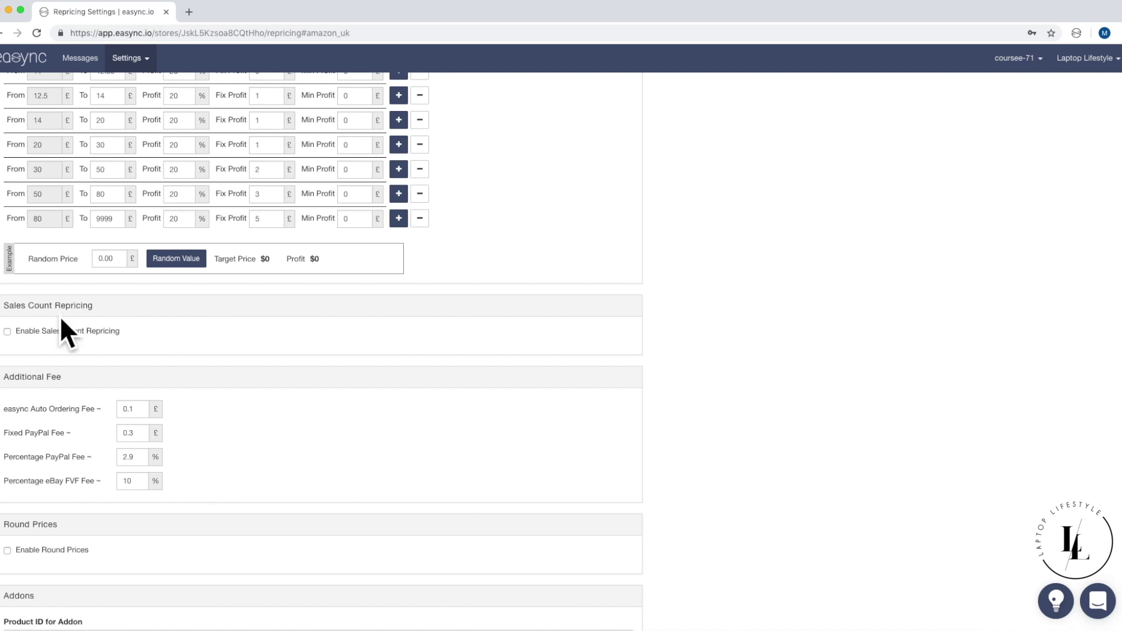
mouse_move(104, 348)
scroll(621, 425, down, 2)
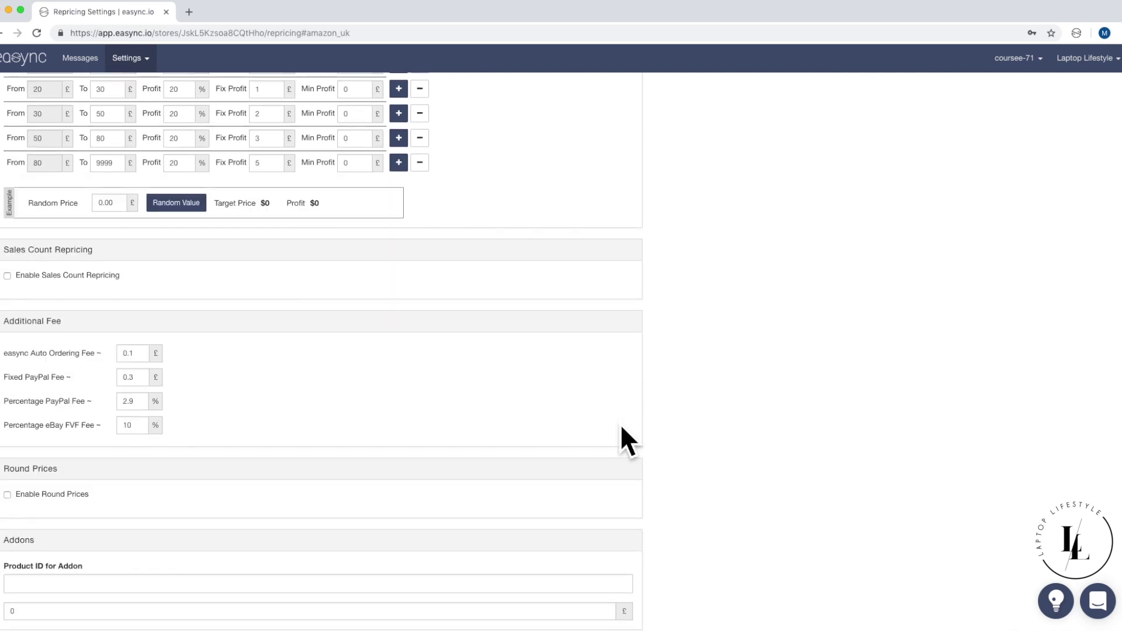
scroll(621, 426, down, 2)
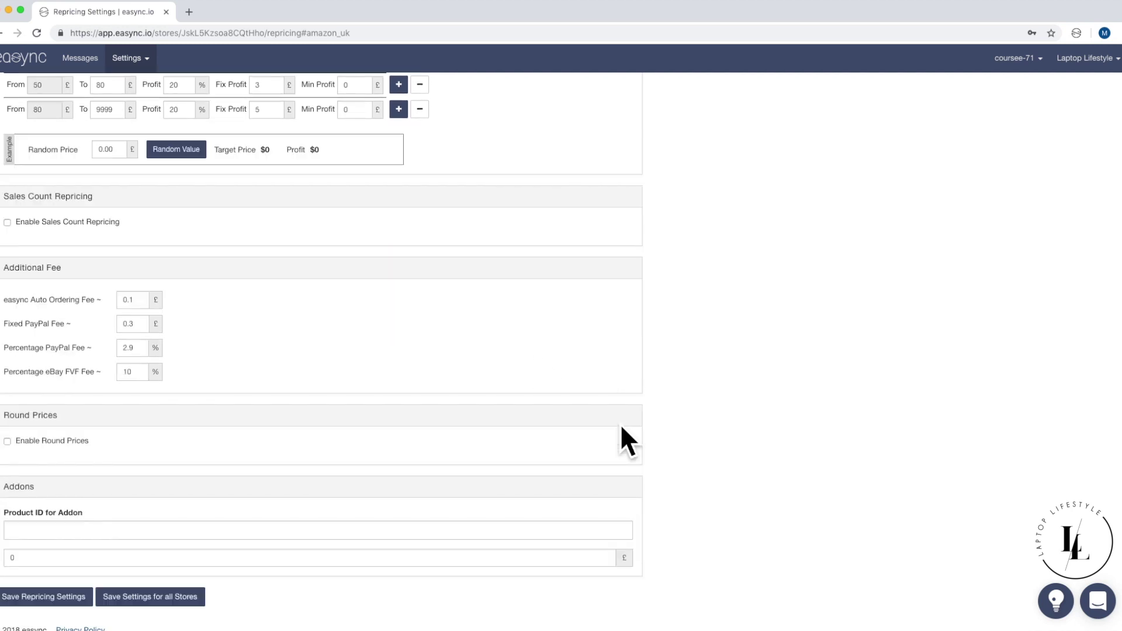
- Change the auto ordering fee and the fixed PayPal fee to 0.2 £ each
click(151, 306)
key(BackSpace)
text(2)
key(Tab)
key(BackSpace)
text(2)
- Change the percentage PayPal fee from 2.9 to 3.4% and check the eBay FVF fee
click(127, 348)
double_click(127, 349)
text(2.9)
key(BackSpace)
key(BackSpace)
key(BackSpace)
text(3.4)
click(209, 364)
click(134, 349)
click(227, 362)
click(146, 377)
- Keep the eBay FVF fee at 10% and save the repricing settings
click(124, 374)
click(249, 378)
scroll(231, 445, down, 1)
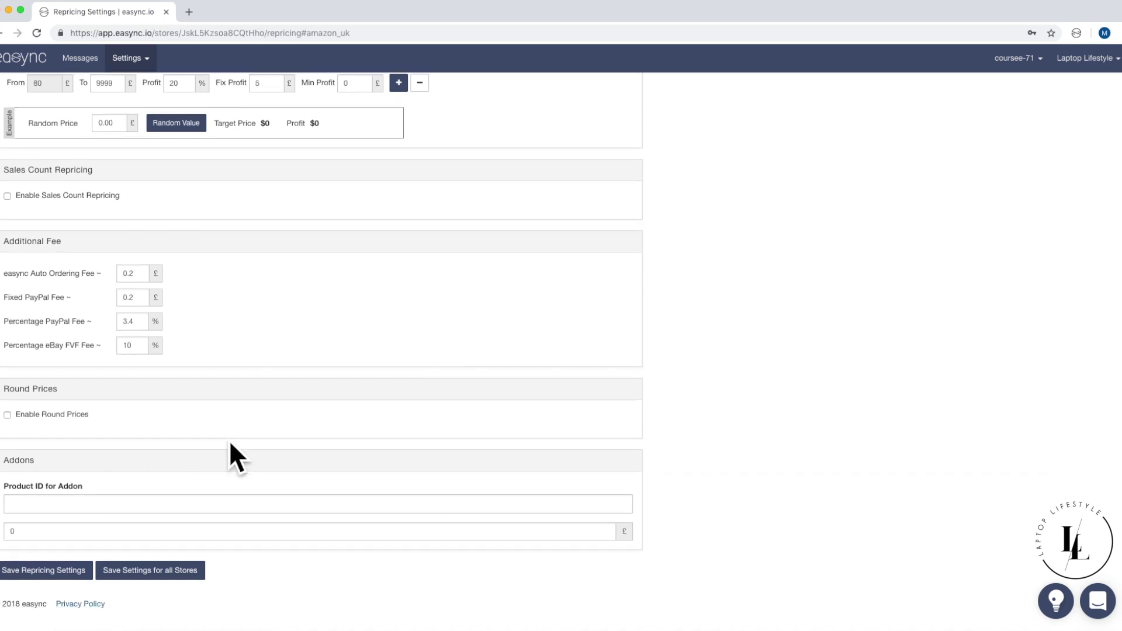
click(73, 576)
scroll(678, 484, up, 20)
scroll(678, 484, down, 8)
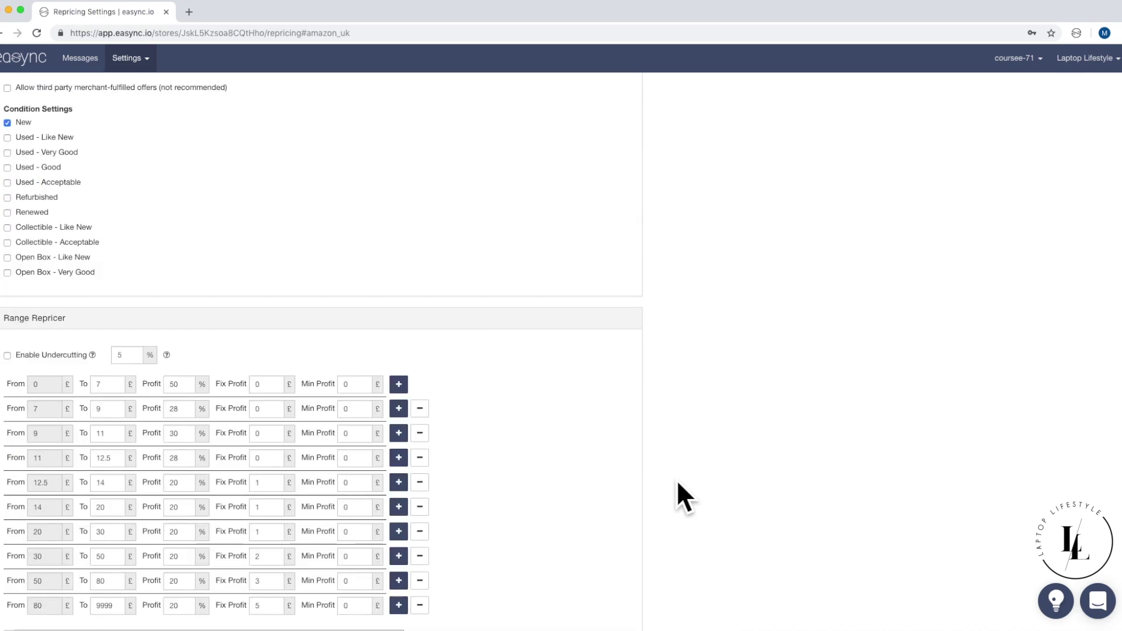
scroll(678, 484, down, 2)
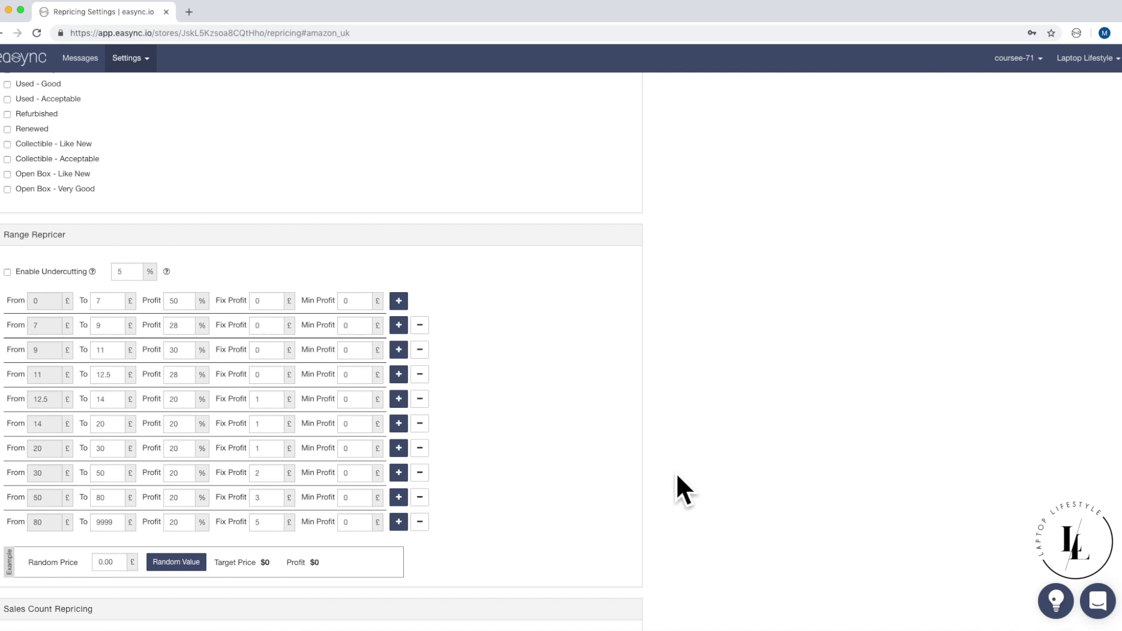
scroll(677, 477, down, 8)
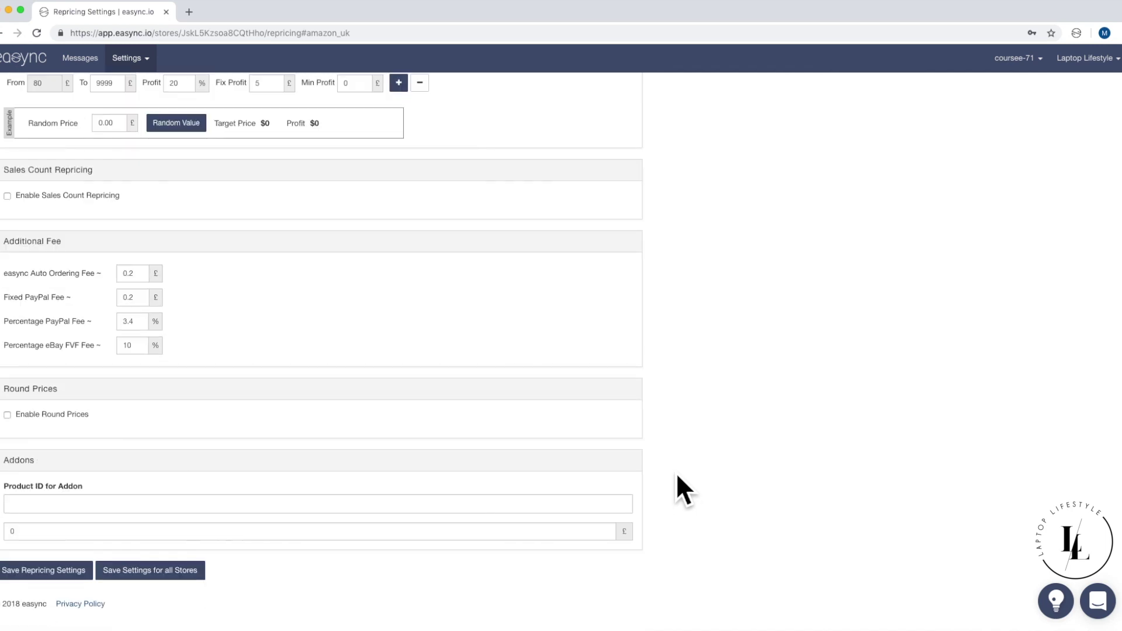
scroll(676, 472, up, 17)
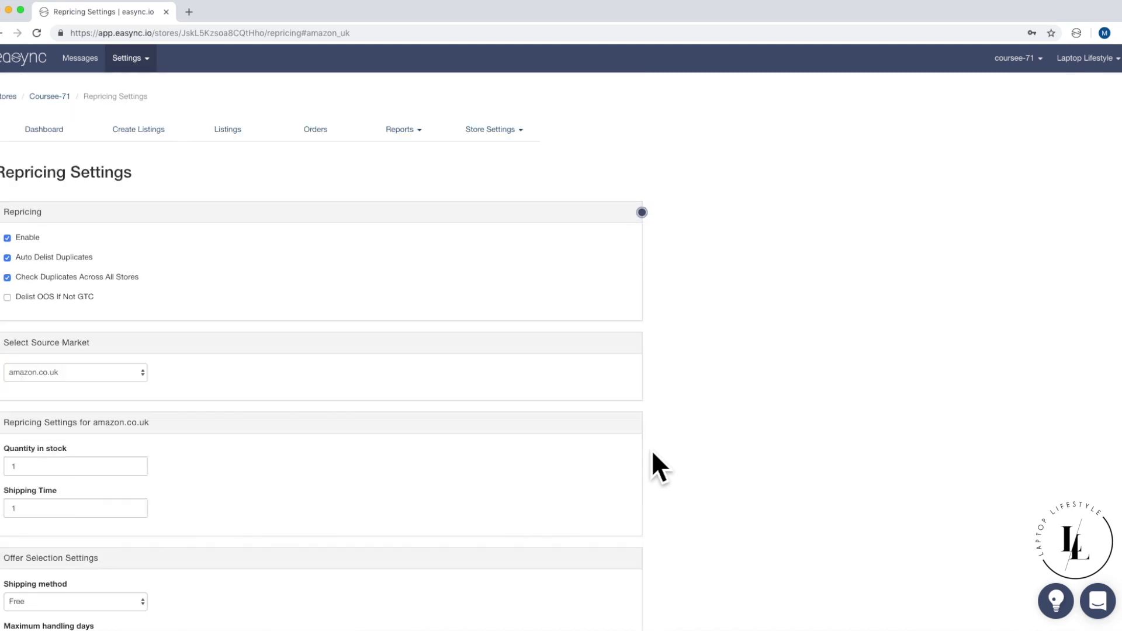
click(497, 138)
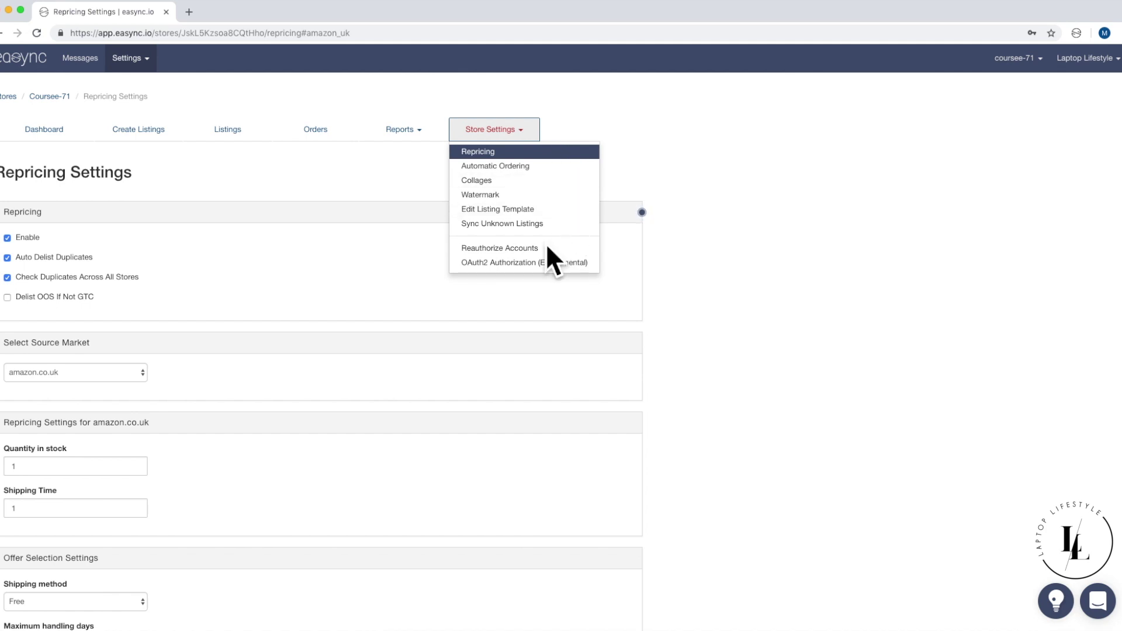
click(667, 132)
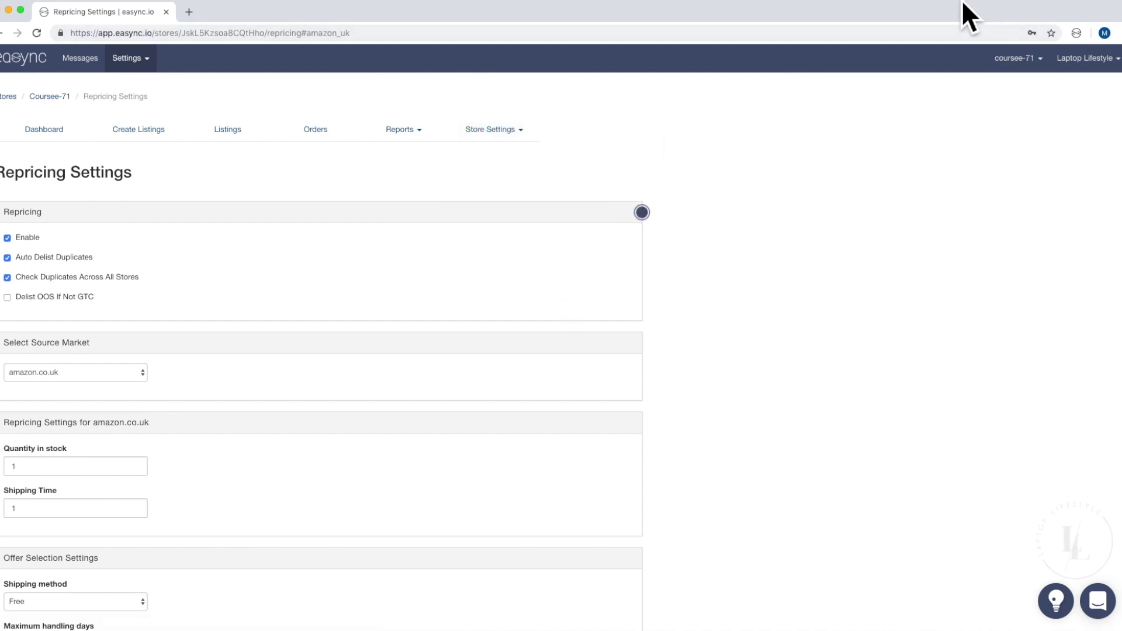